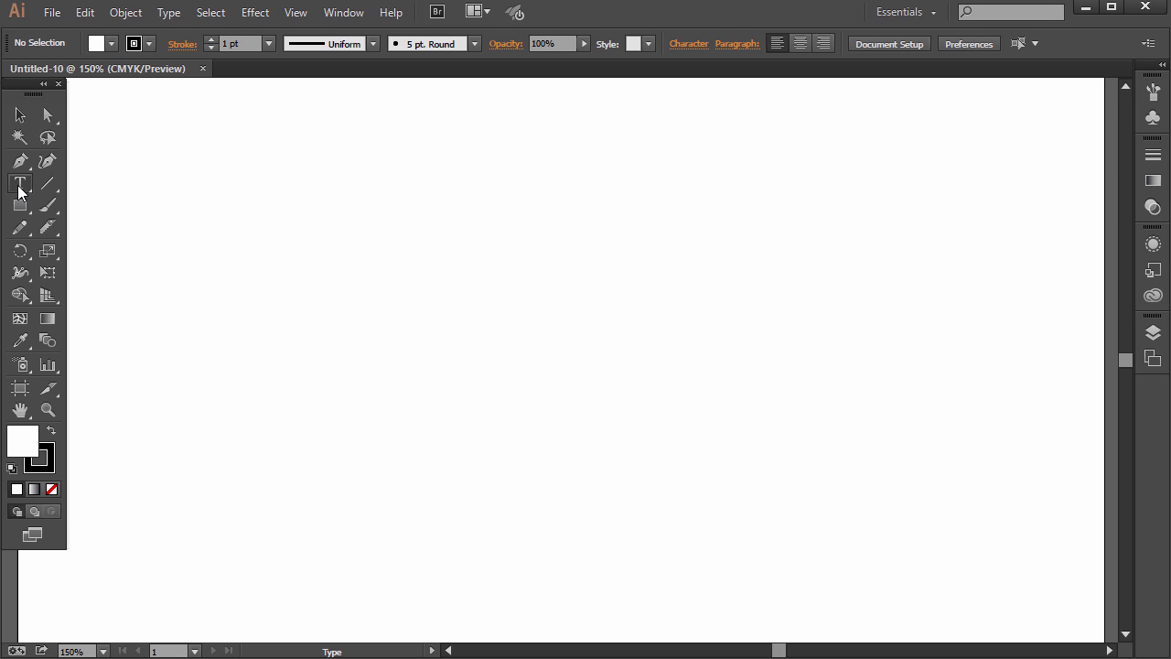
# Choose the Type on a Path tool from the Type tool flyout.
pyautogui.moveTo(26, 189); pyautogui.dragTo(106, 225)
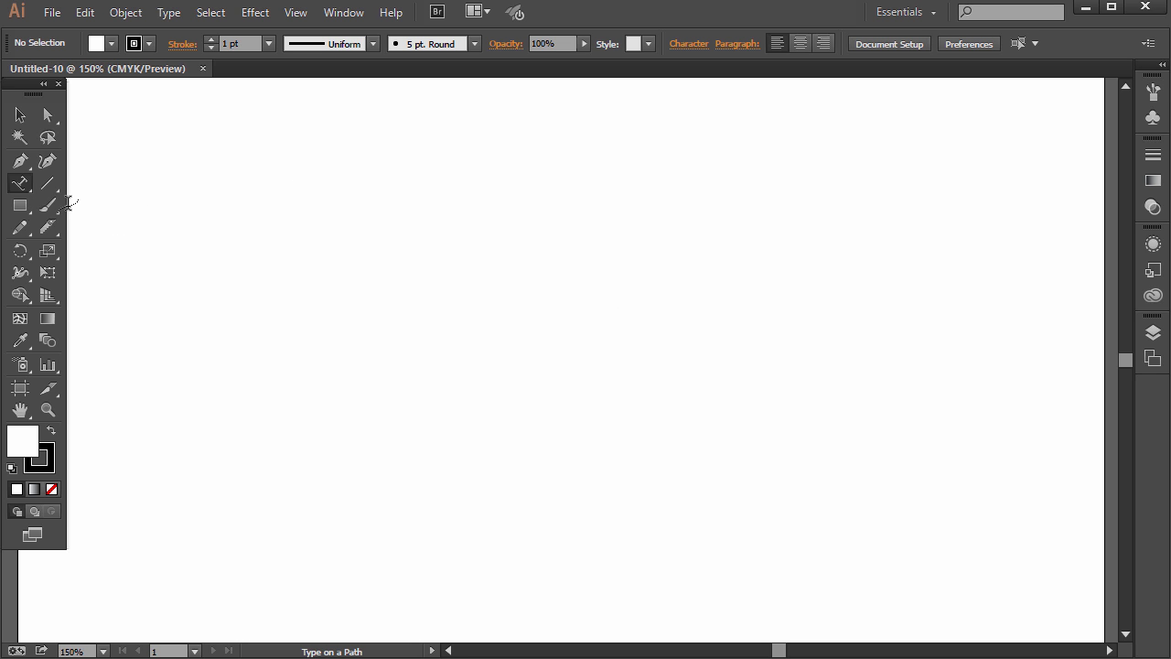
# Draw a circle about 3.3 inches across near the artboard centre with the Ellipse tool.
pyautogui.moveTo(20, 205); pyautogui.dragTo(93, 248)
pyautogui.moveTo(388, 166); pyautogui.dragTo(713, 522)
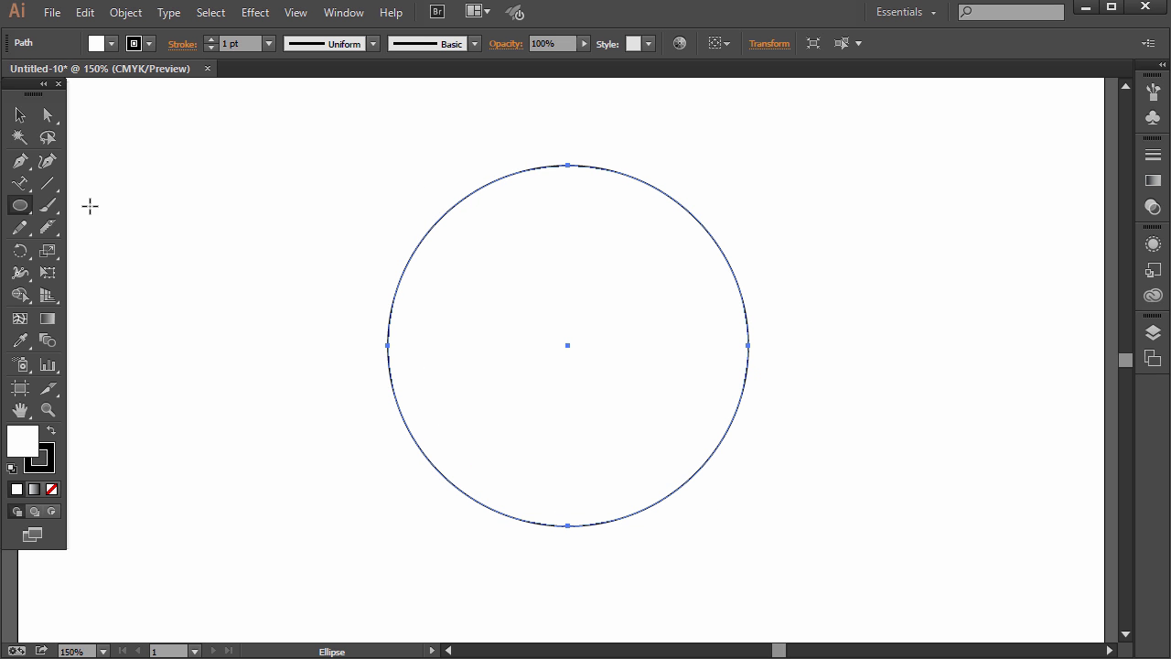
pyautogui.click(20, 183)
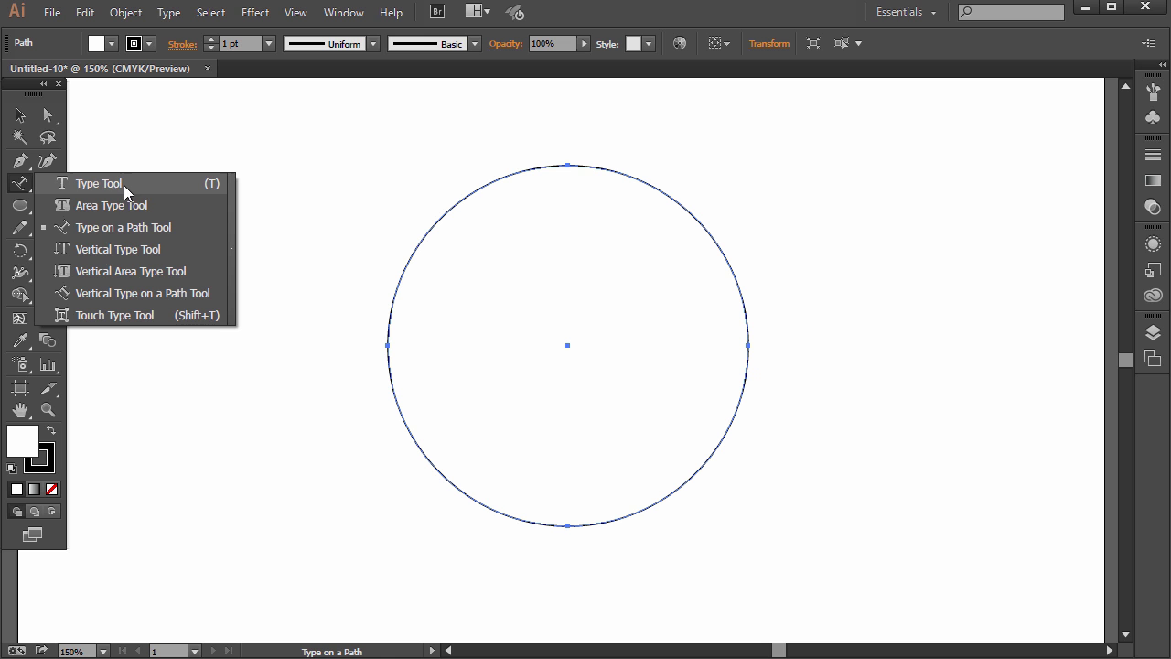
pyautogui.click(105, 236)
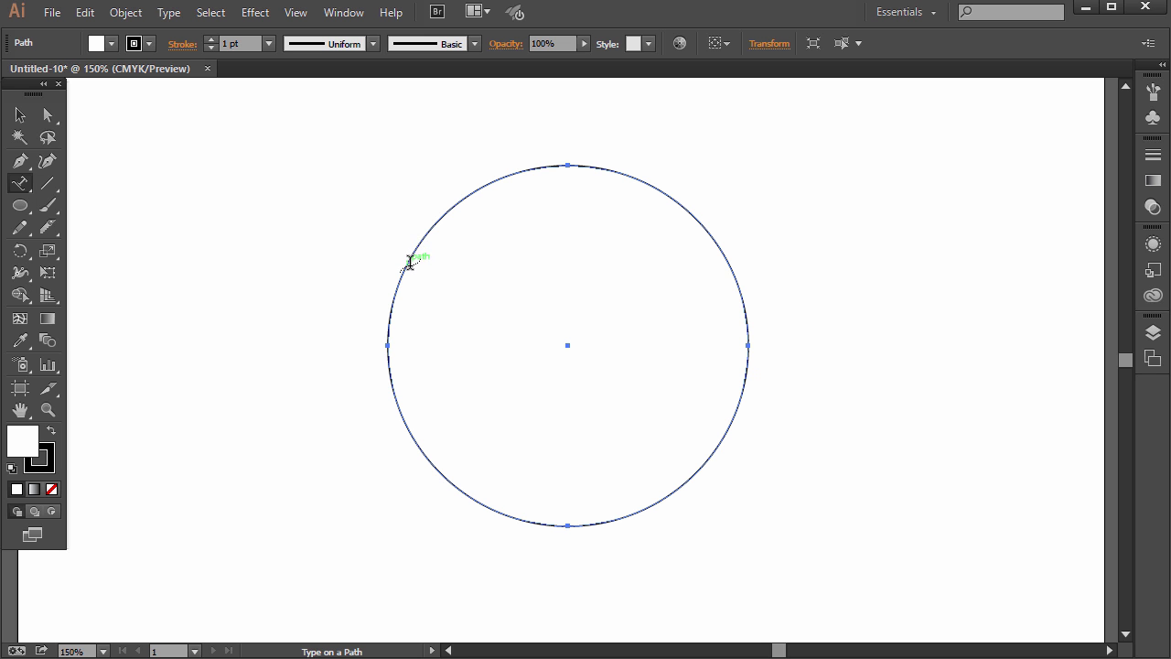
# Type 'This is some copy.' along the circle's upper-left edge, then select the path text object.
pyautogui.click(428, 231)
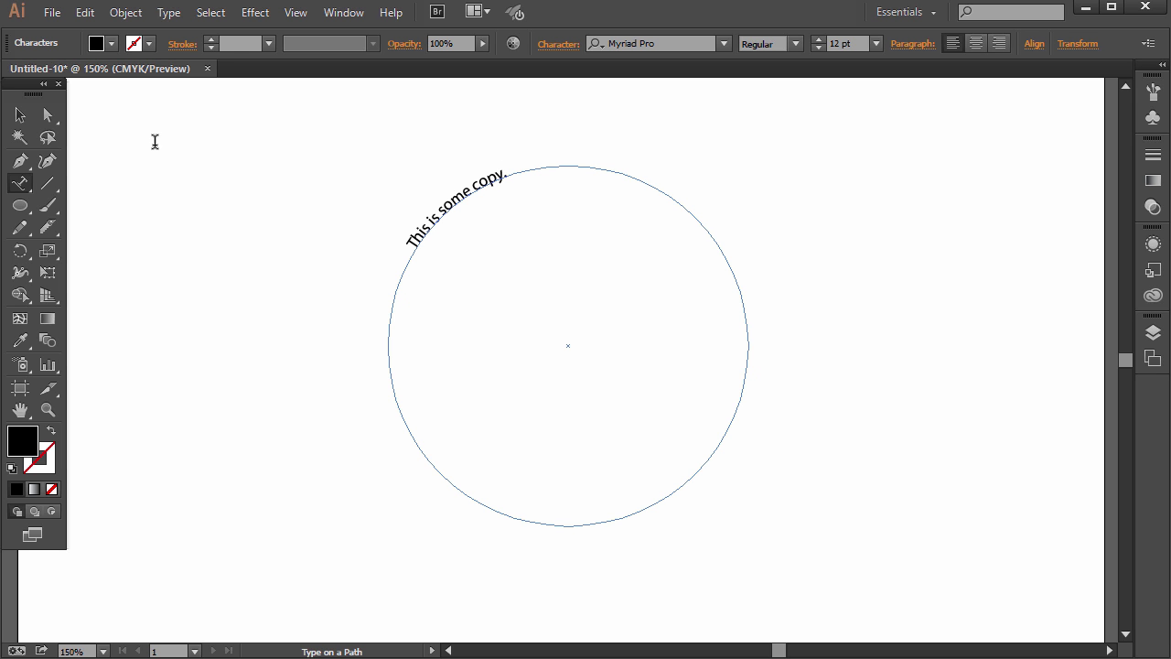
pyautogui.click(22, 123)
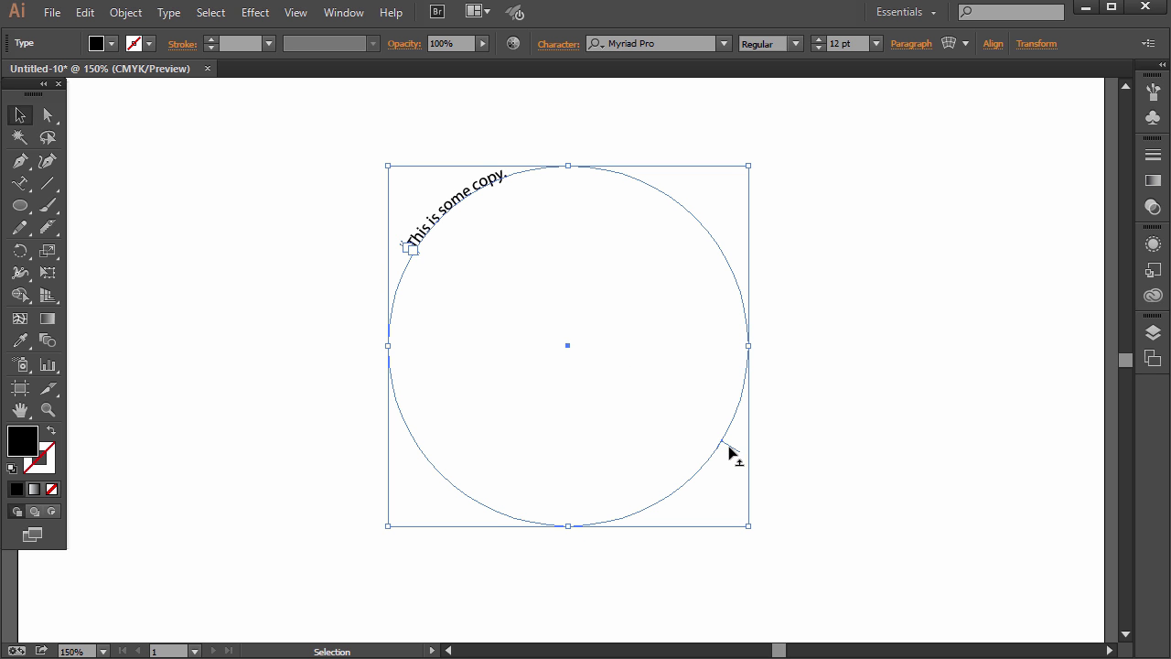
# Drag the text's bracket so the copy runs along the circle's lower-left edge.
pyautogui.moveTo(731, 447); pyautogui.dragTo(618, 311)
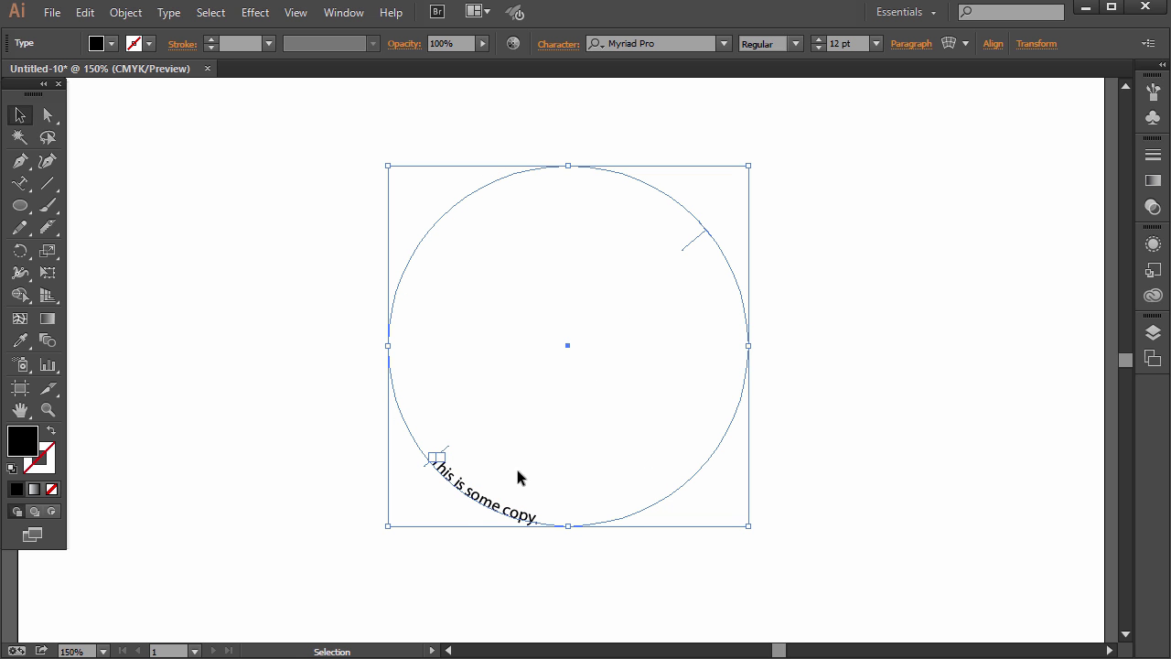
# Select all the circular text and set it to 21 pt.
pyautogui.doubleClick(495, 512)
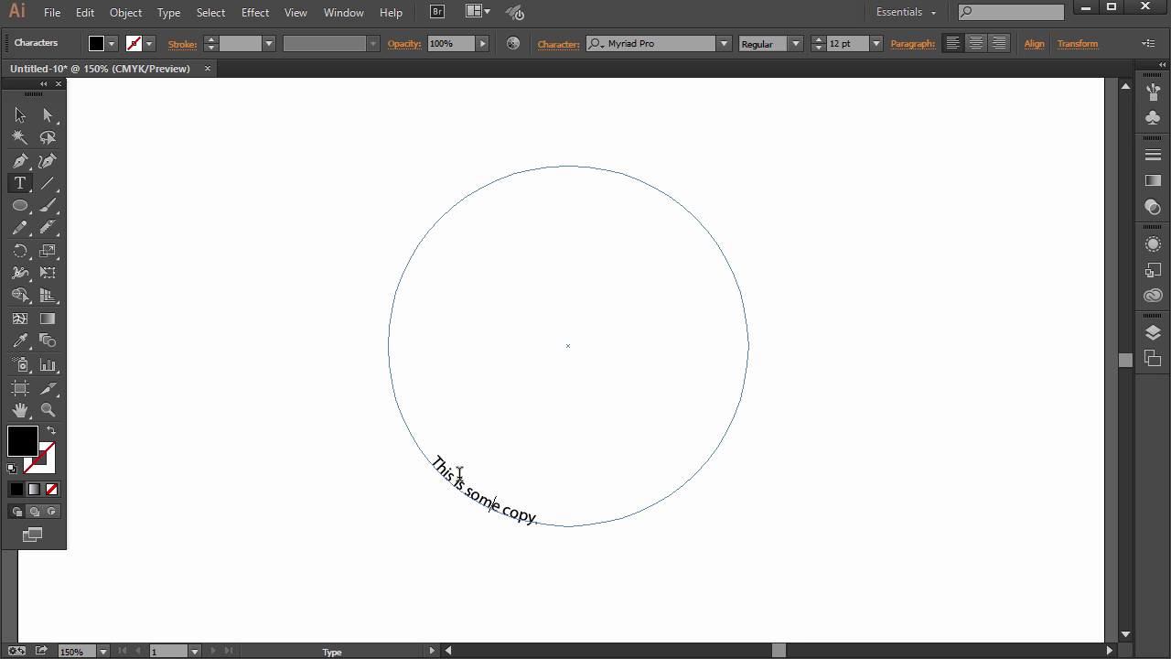
pyautogui.moveTo(433, 461); pyautogui.dragTo(559, 534)
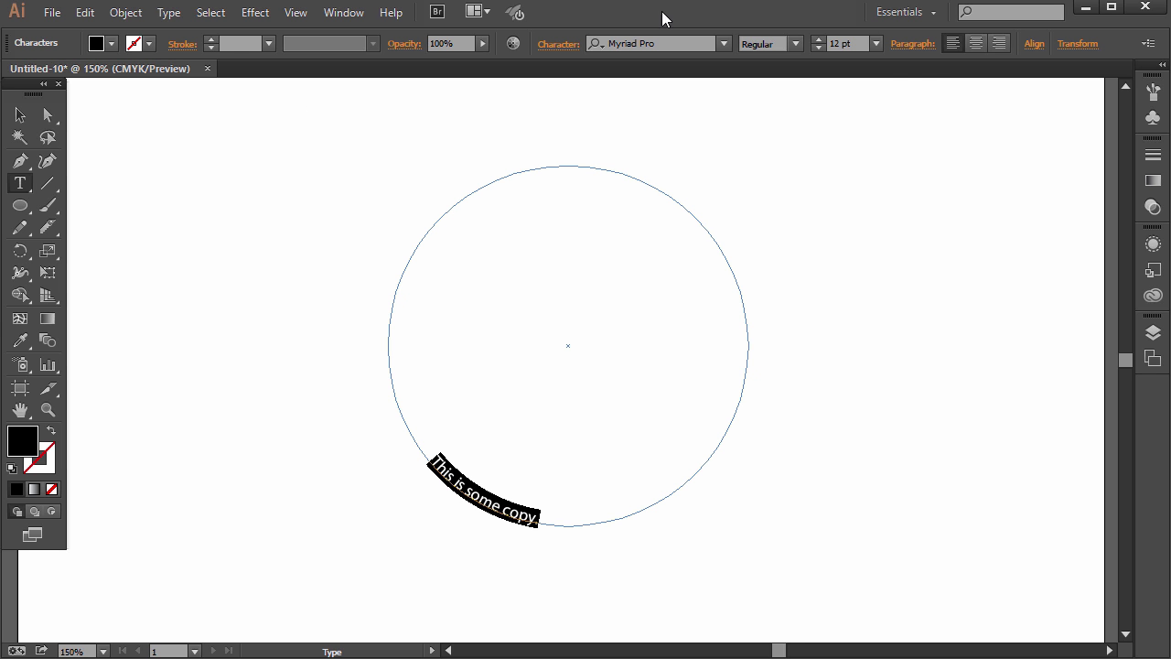
pyautogui.click(876, 43)
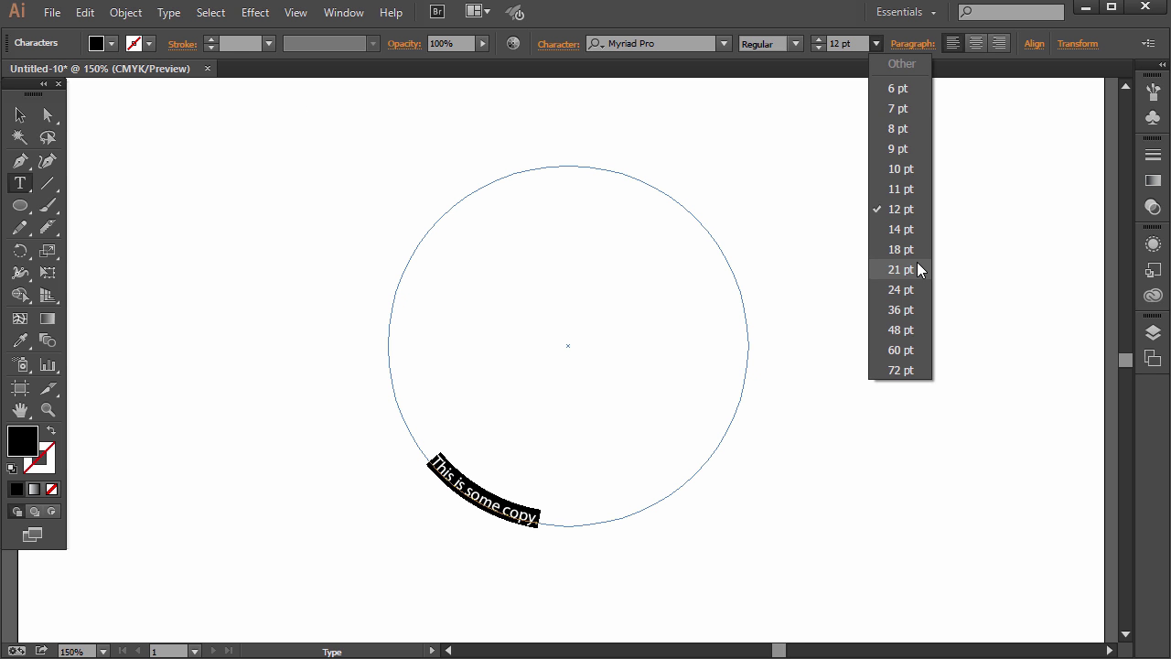
pyautogui.click(901, 269)
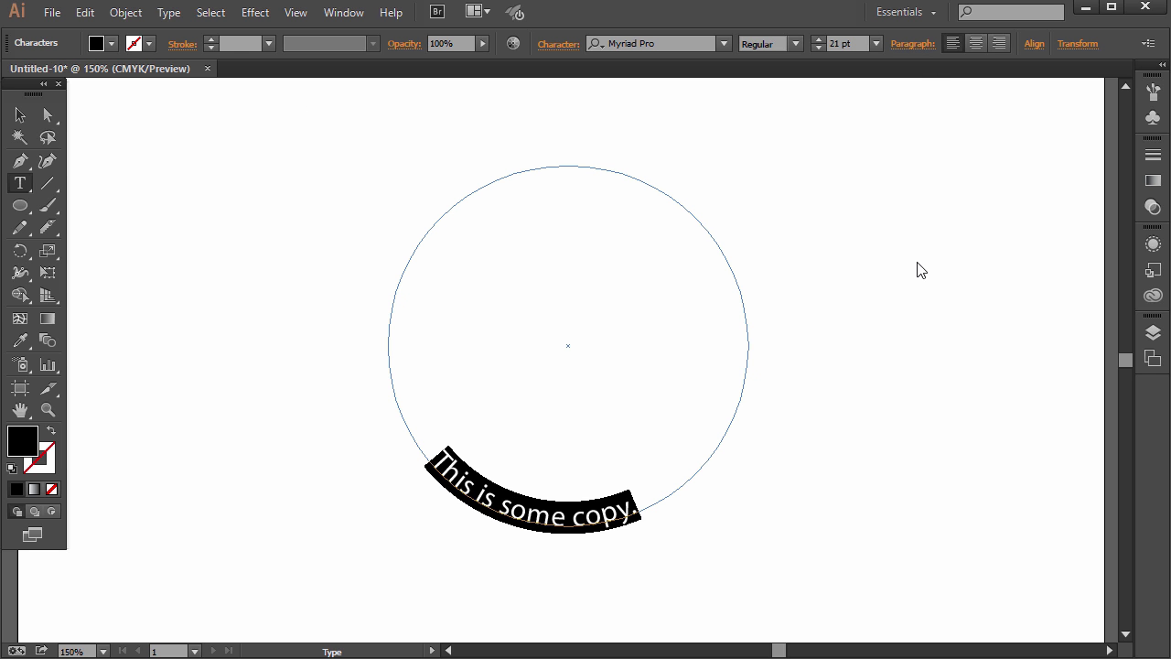
# Slide the 21 pt text back around to the top of the circle.
pyautogui.click(48, 117)
pyautogui.click(19, 115)
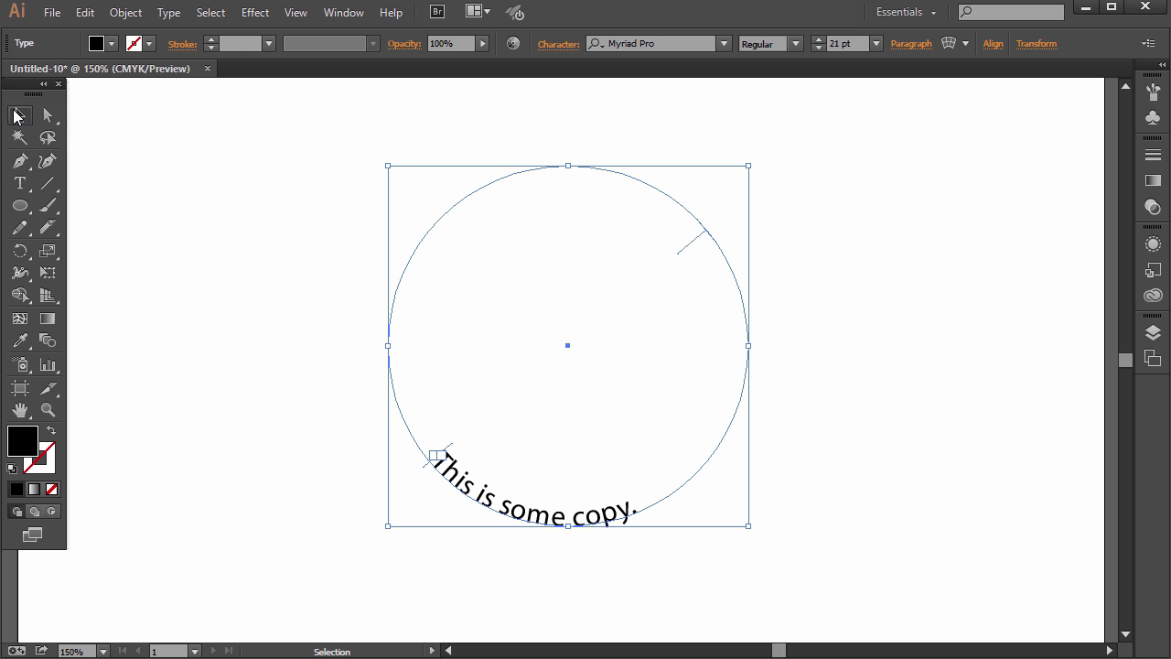
pyautogui.moveTo(693, 243); pyautogui.dragTo(430, 217)
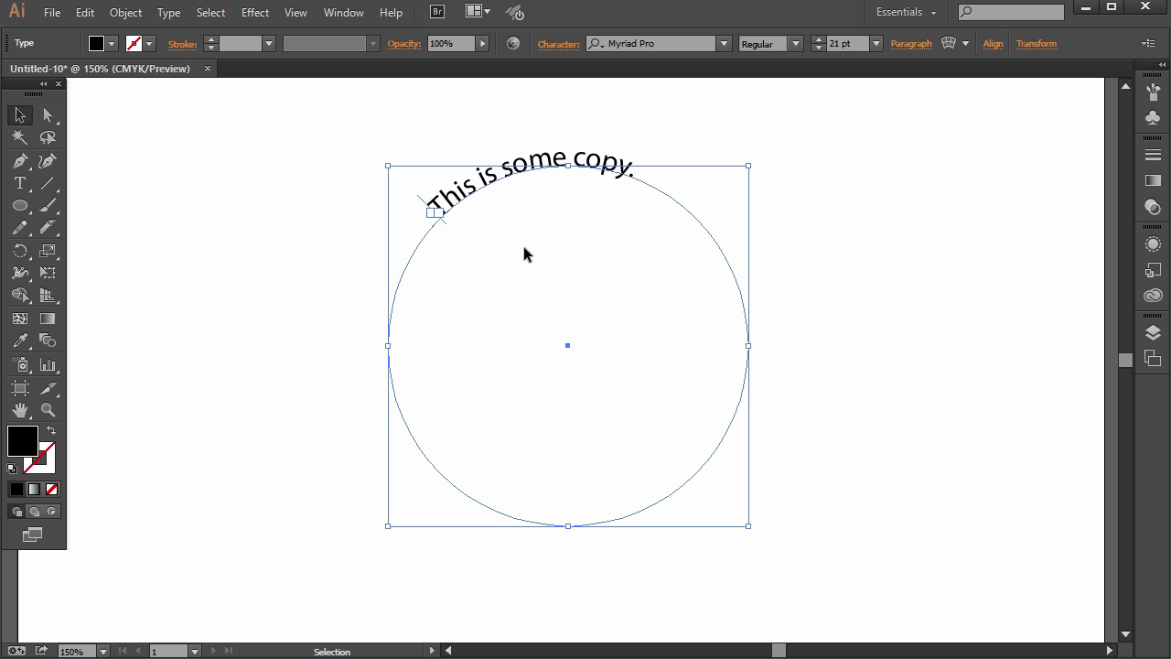
pyautogui.press('alt')
# Delete the circle and its text, then draw a seven-point star near the centre.
pyautogui.moveTo(337, 151); pyautogui.dragTo(810, 554)
pyautogui.press('Delete')
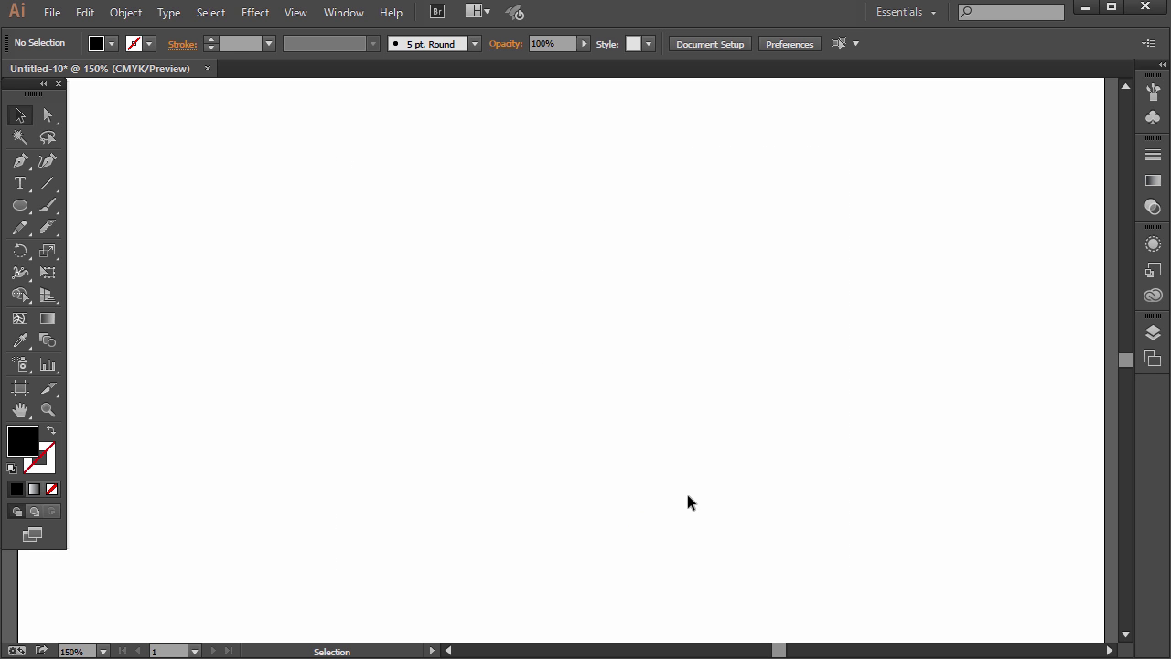
pyautogui.moveTo(21, 205); pyautogui.dragTo(105, 295)
pyautogui.moveTo(529, 316); pyautogui.dragTo(639, 392)
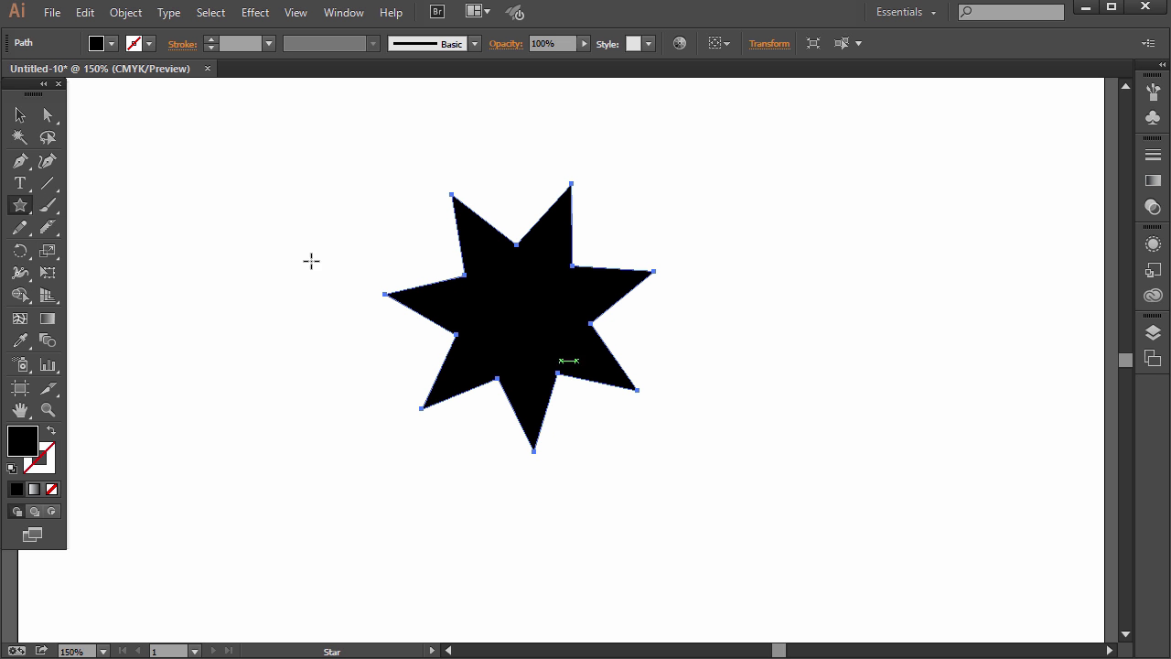
# Run test text along the star's outline, then delete the star with its text.
pyautogui.click(20, 183)
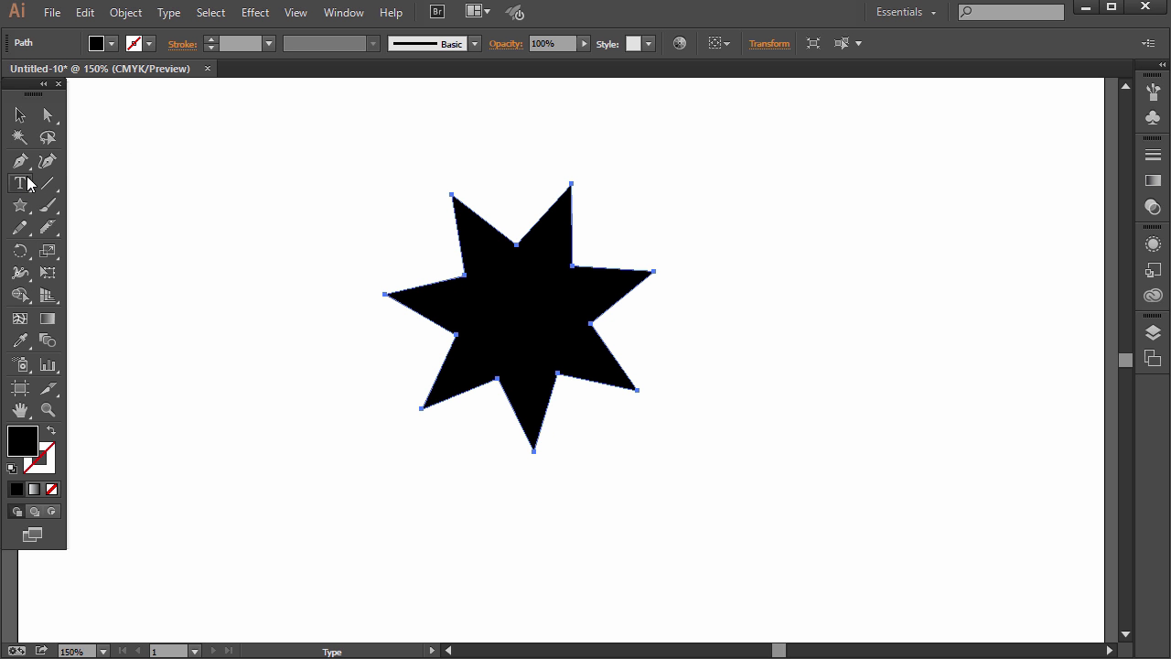
pyautogui.moveTo(24, 185); pyautogui.dragTo(119, 227)
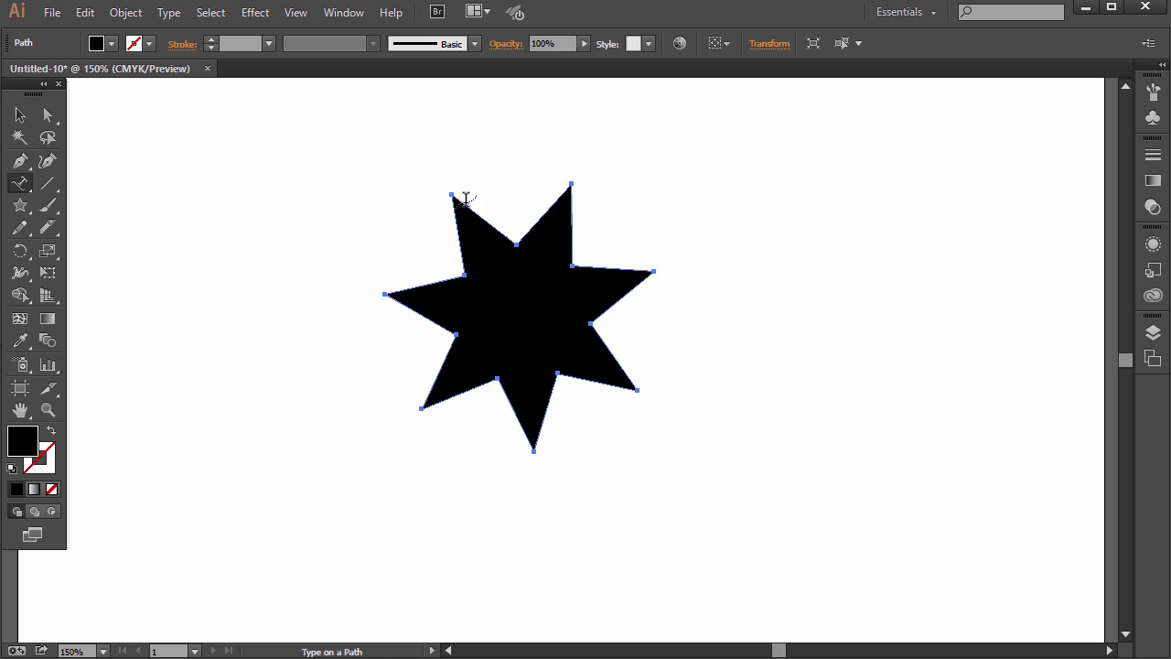
pyautogui.click(466, 198)
pyautogui.write('dfghdfghdfghdfghdfgh')
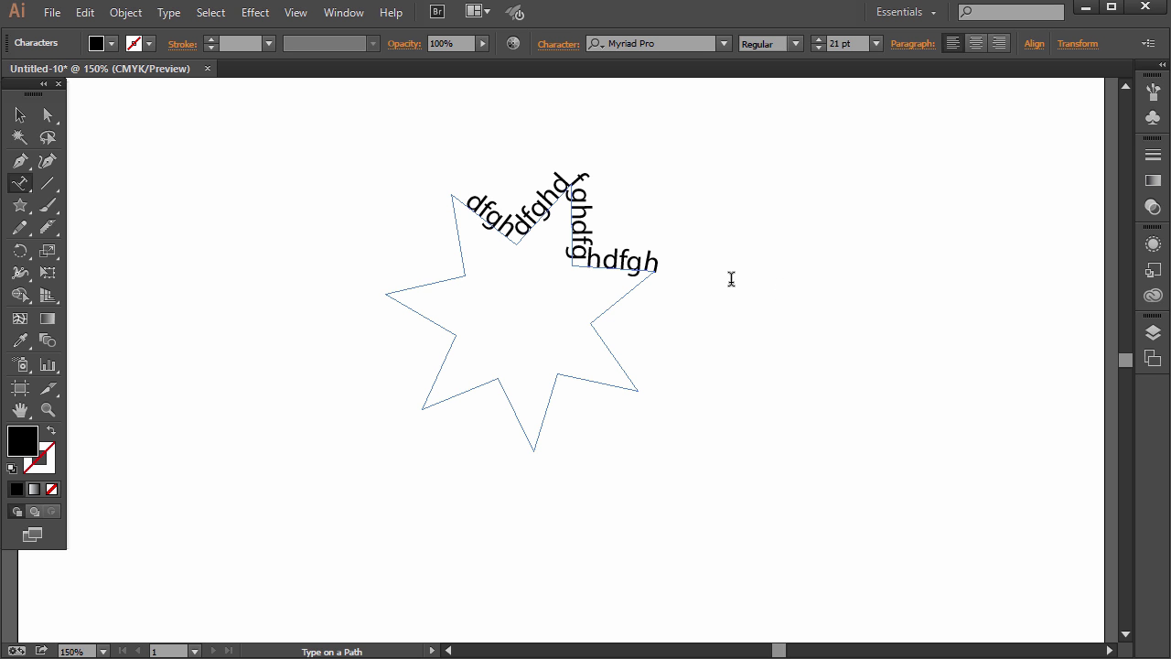
pyautogui.write('dfghdfgh')
pyautogui.click(20, 114)
pyautogui.press('Delete')
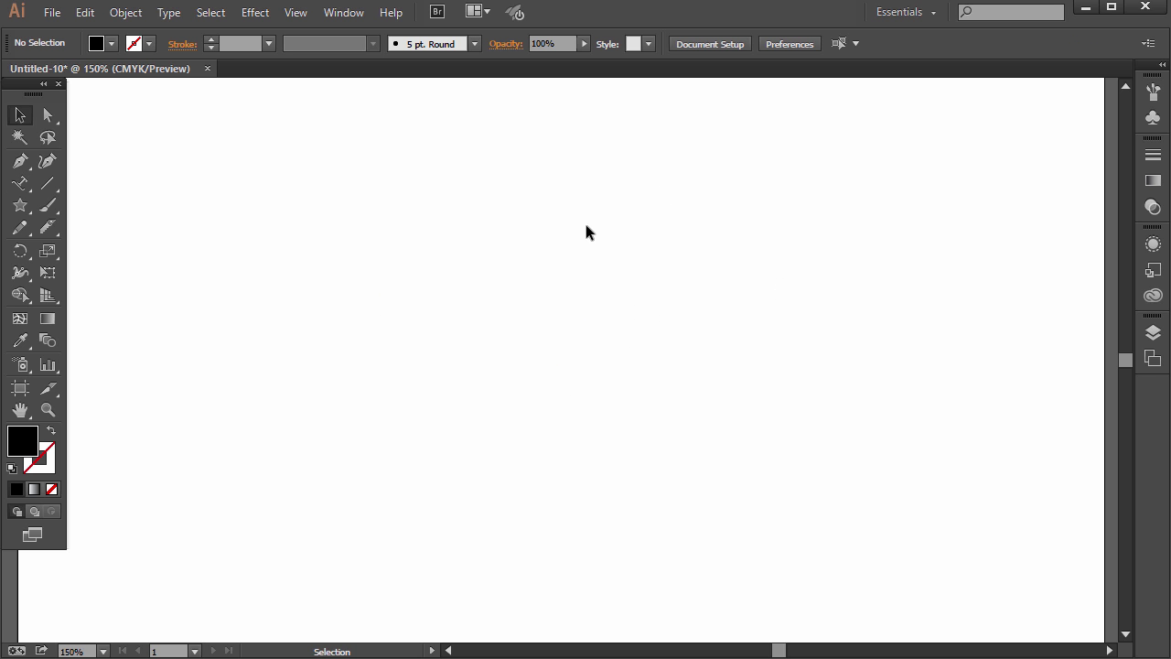
# Draw a three-anchor wavy open path with the Pen tool, rising from lower left toward the right.
pyautogui.click(22, 209)
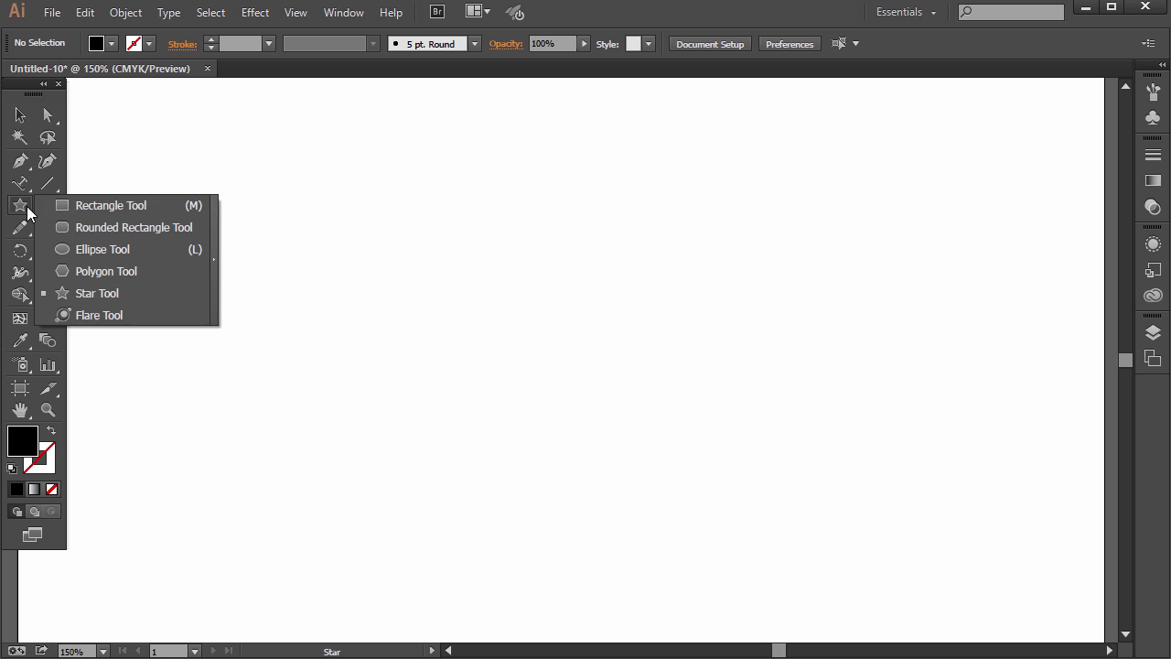
pyautogui.click(22, 164)
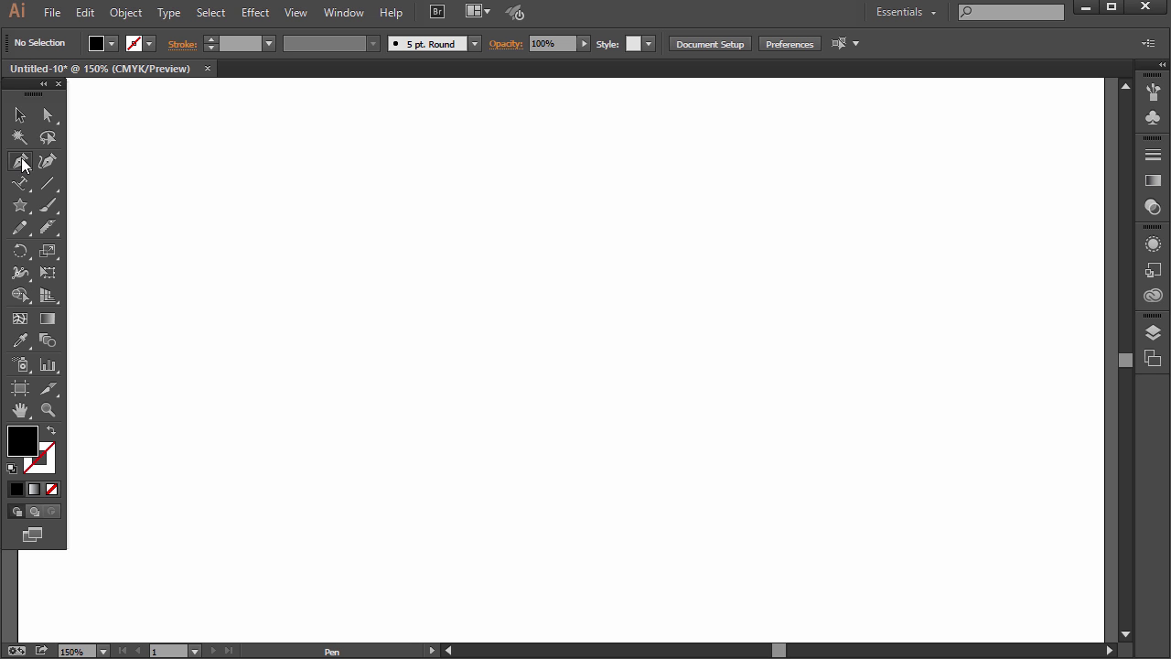
pyautogui.click(134, 406)
pyautogui.moveTo(429, 273); pyautogui.dragTo(645, 328)
pyautogui.moveTo(903, 260); pyautogui.dragTo(936, 222)
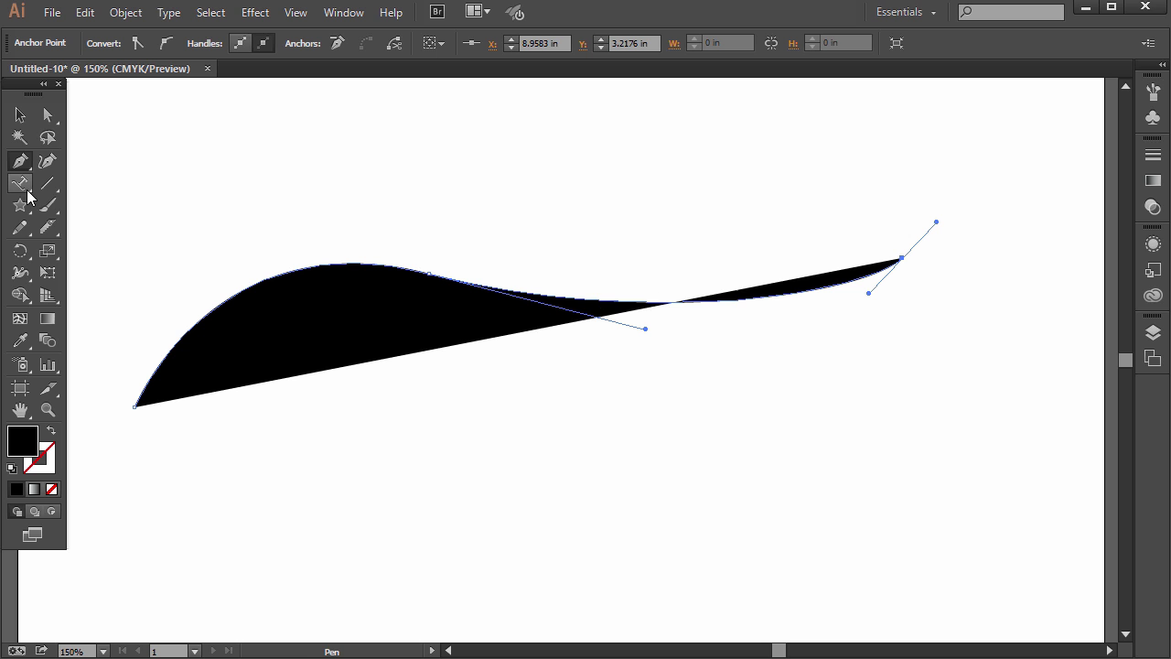
pyautogui.click(19, 184)
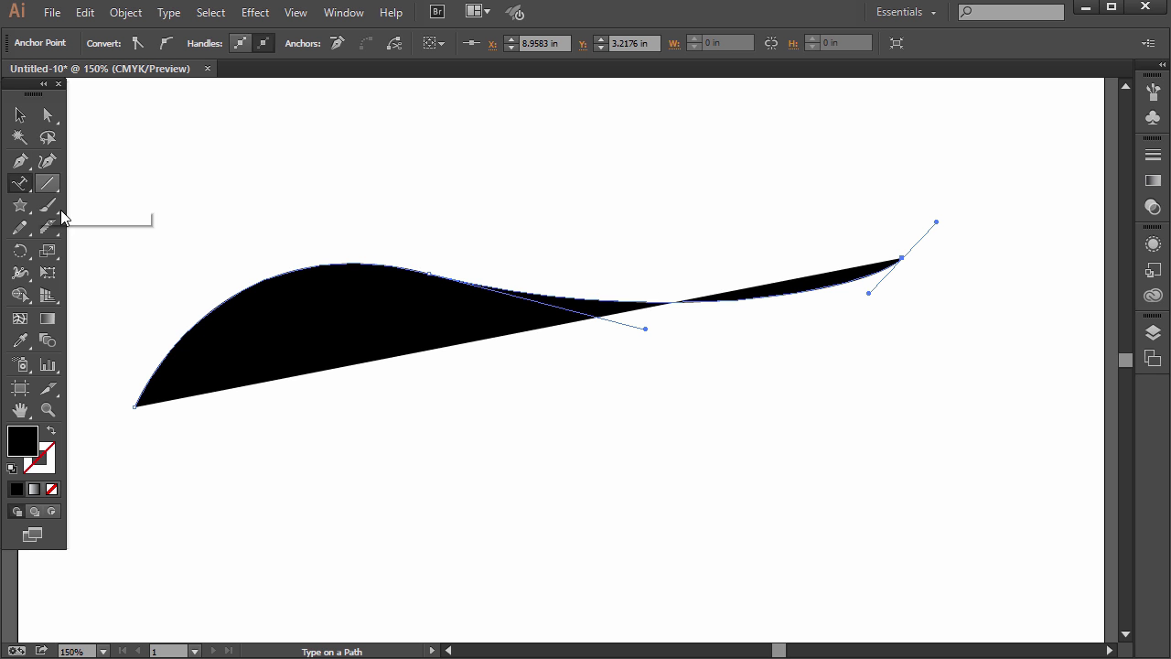
# Type 'This is some copy for a feature story illustration.' starting at the curve's beginning.
pyautogui.click(156, 366)
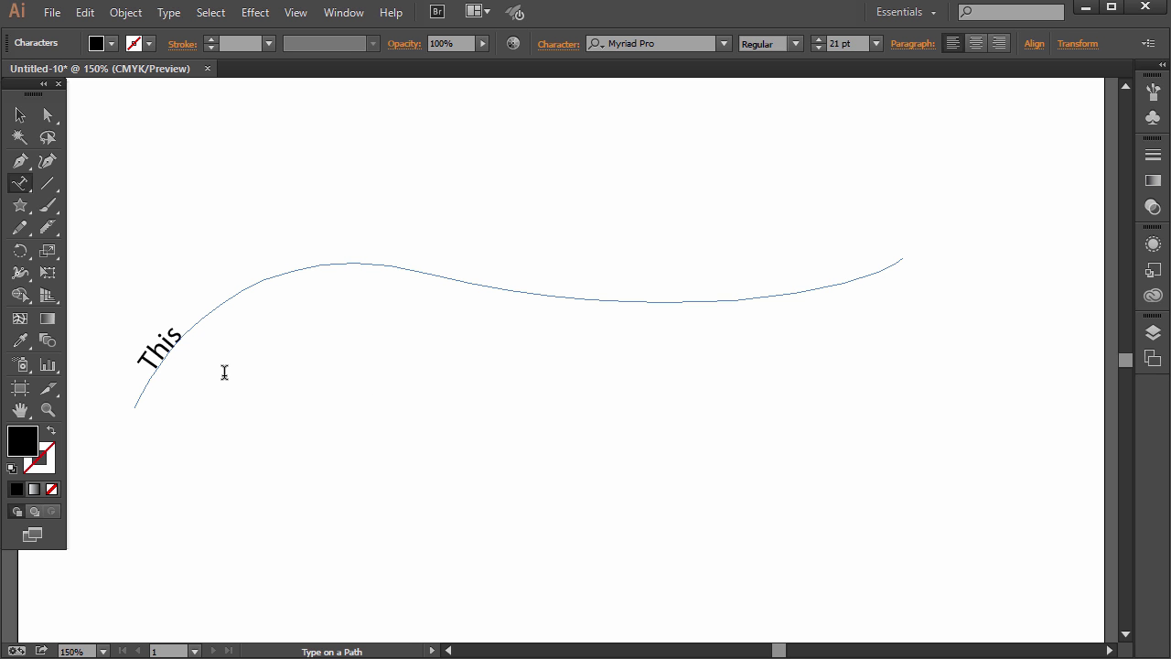
pyautogui.write('This is some')
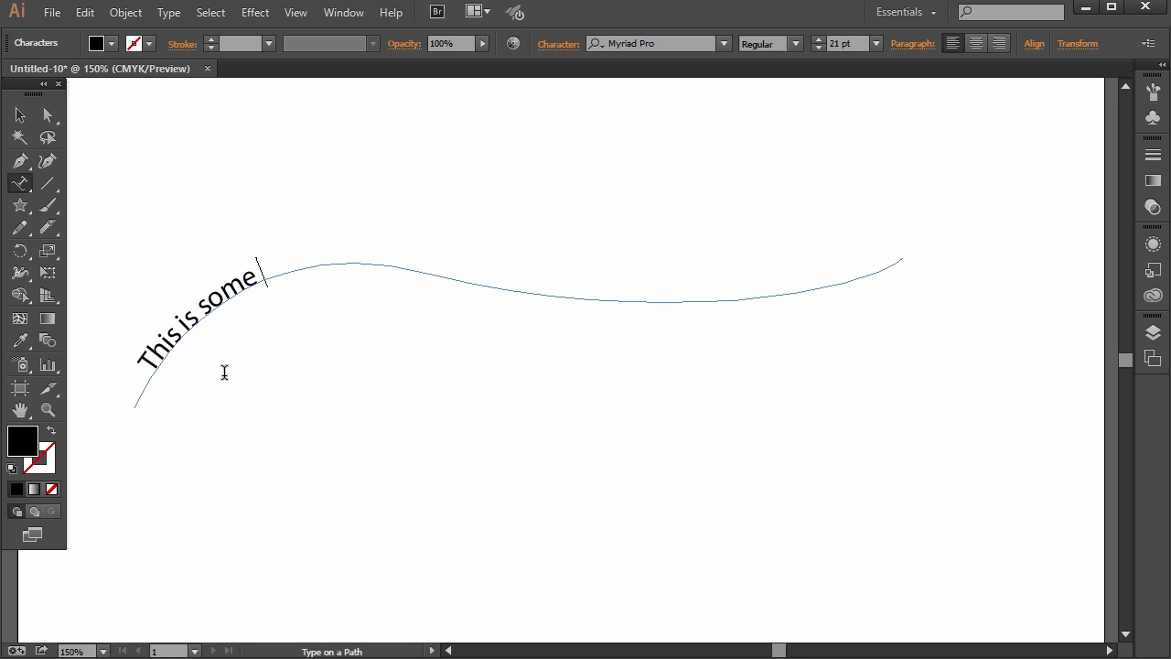
pyautogui.write(' copy for a featu')
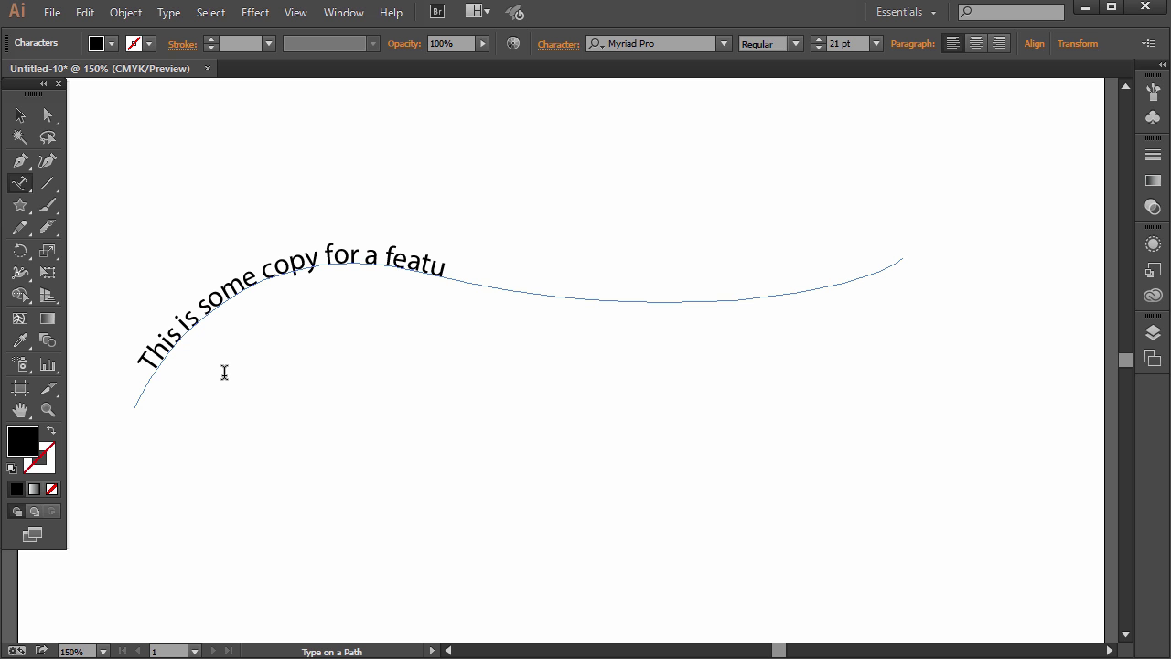
pyautogui.write('re story ill')
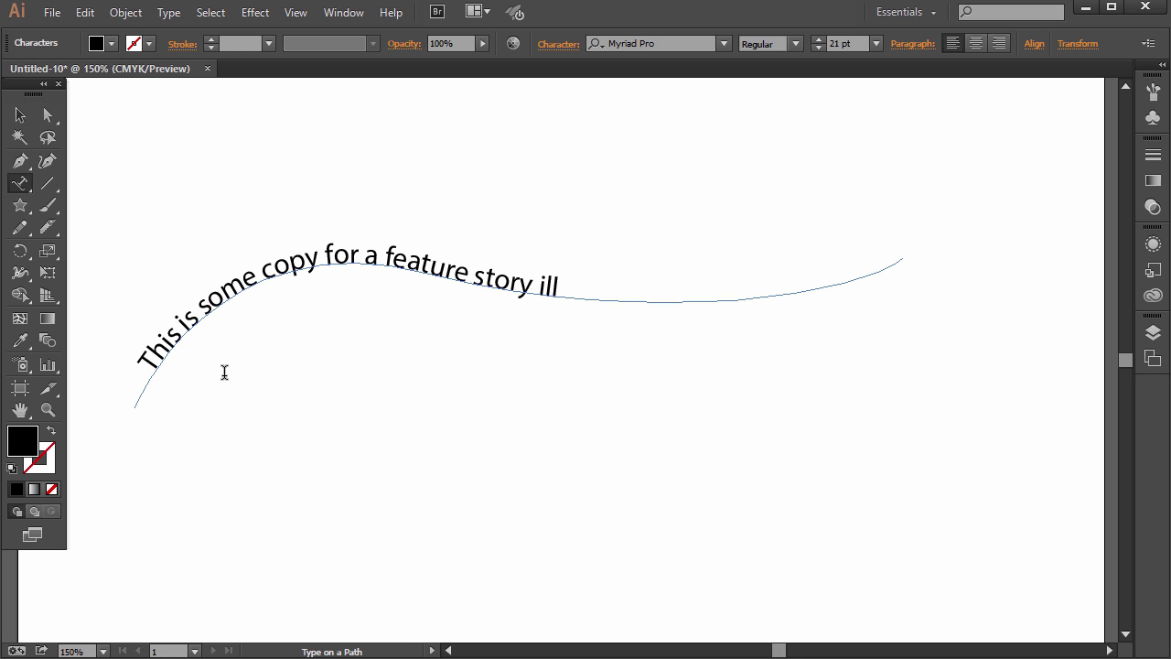
pyautogui.write('ustration.')
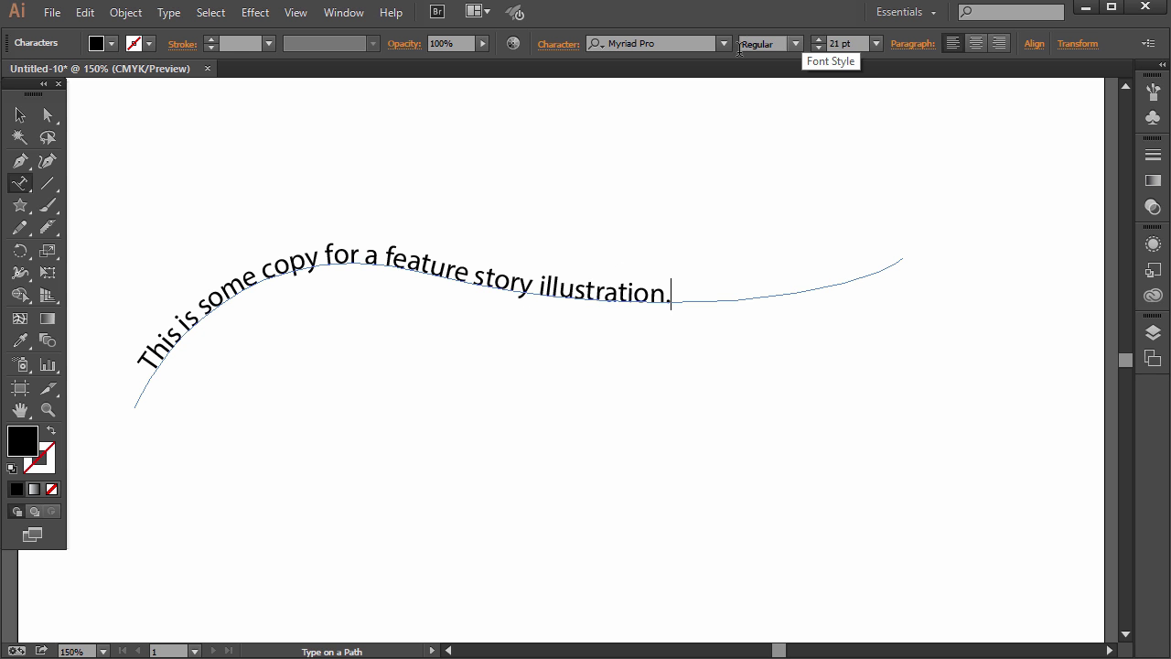
pyautogui.click(50, 118)
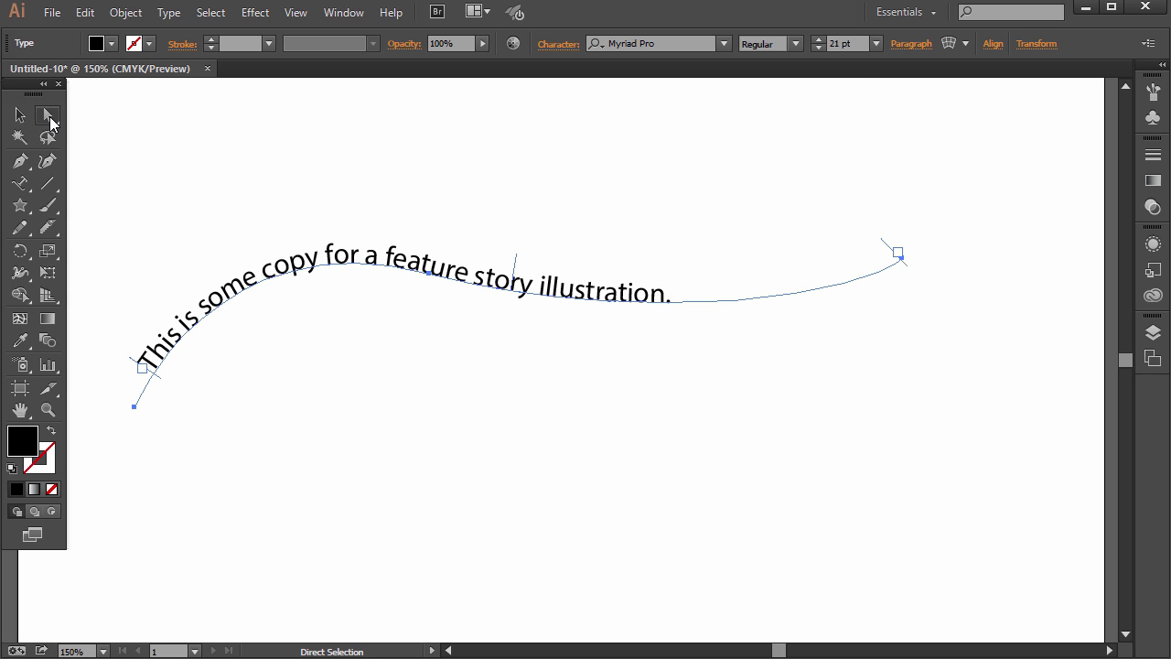
# Shift the text's starting position along the path with the Direct Selection tool.
pyautogui.click(19, 118)
pyautogui.click(49, 117)
pyautogui.moveTo(518, 269); pyautogui.dragTo(457, 214)
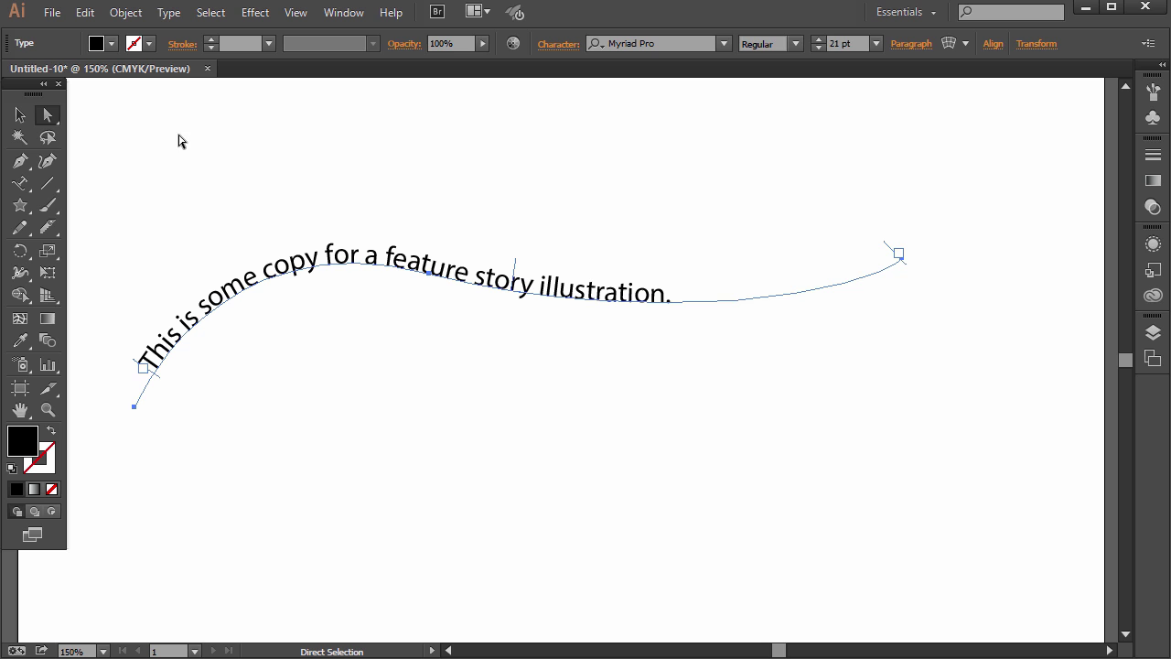
pyautogui.click(736, 174)
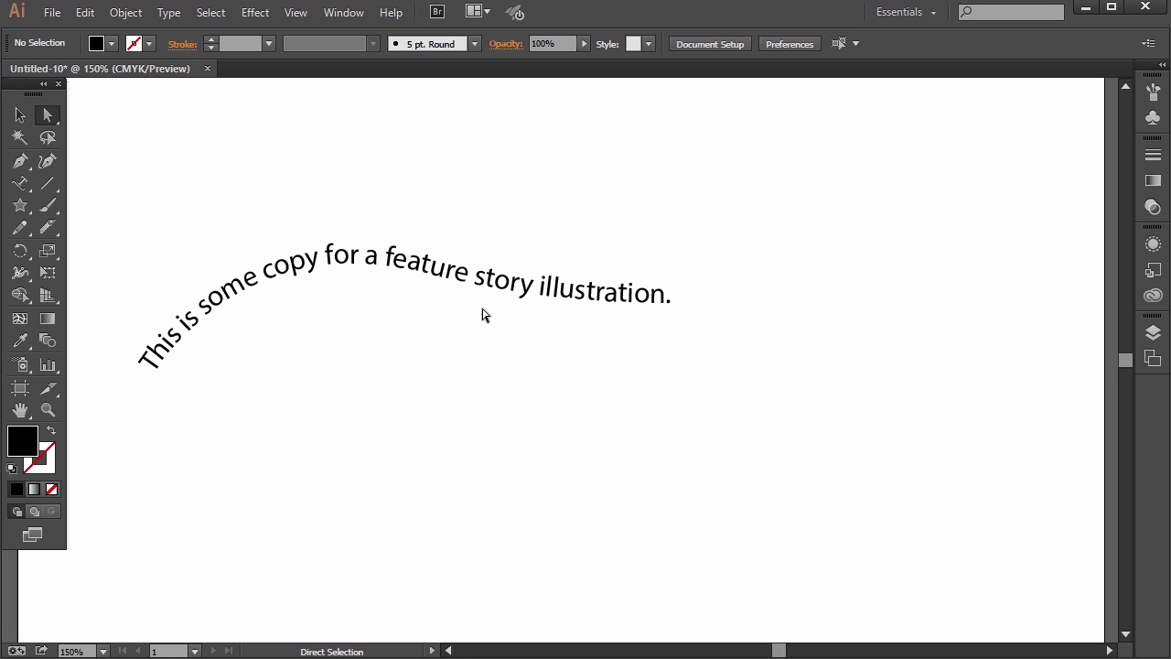
# Drag the end points and the first bend's handle, moving the start point left and up.
pyautogui.moveTo(902, 260); pyautogui.dragTo(928, 271)
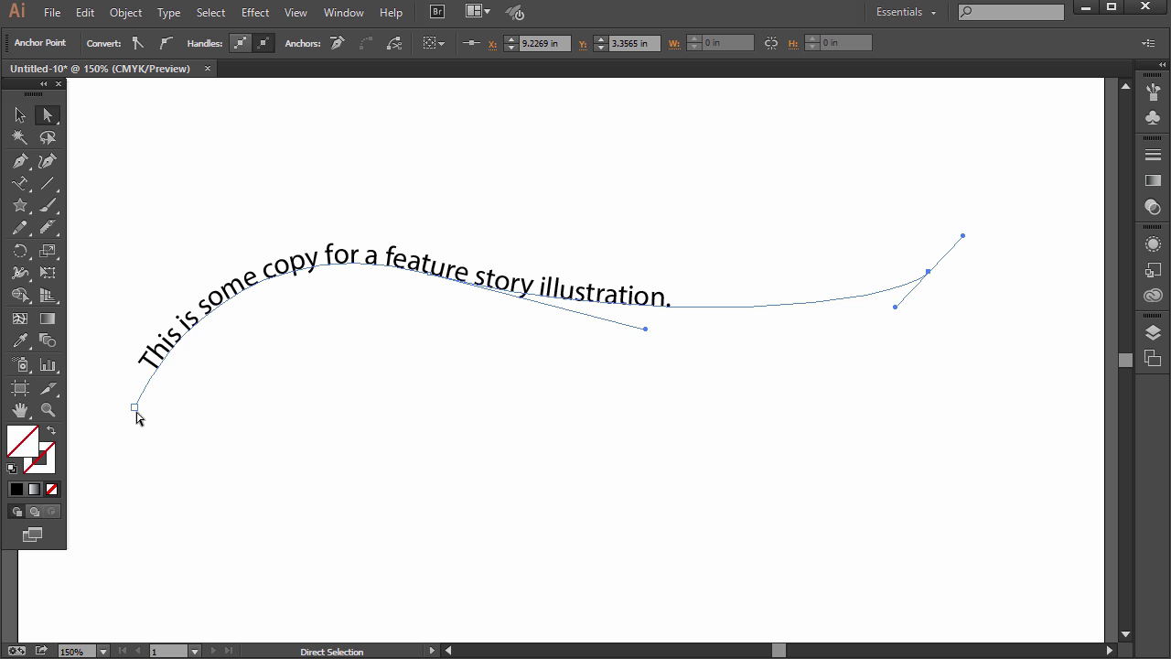
pyautogui.moveTo(136, 407)
pyautogui.mouseDown()
pyautogui.moveTo(120, 338)
pyautogui.moveTo(119, 400)
pyautogui.mouseUp()
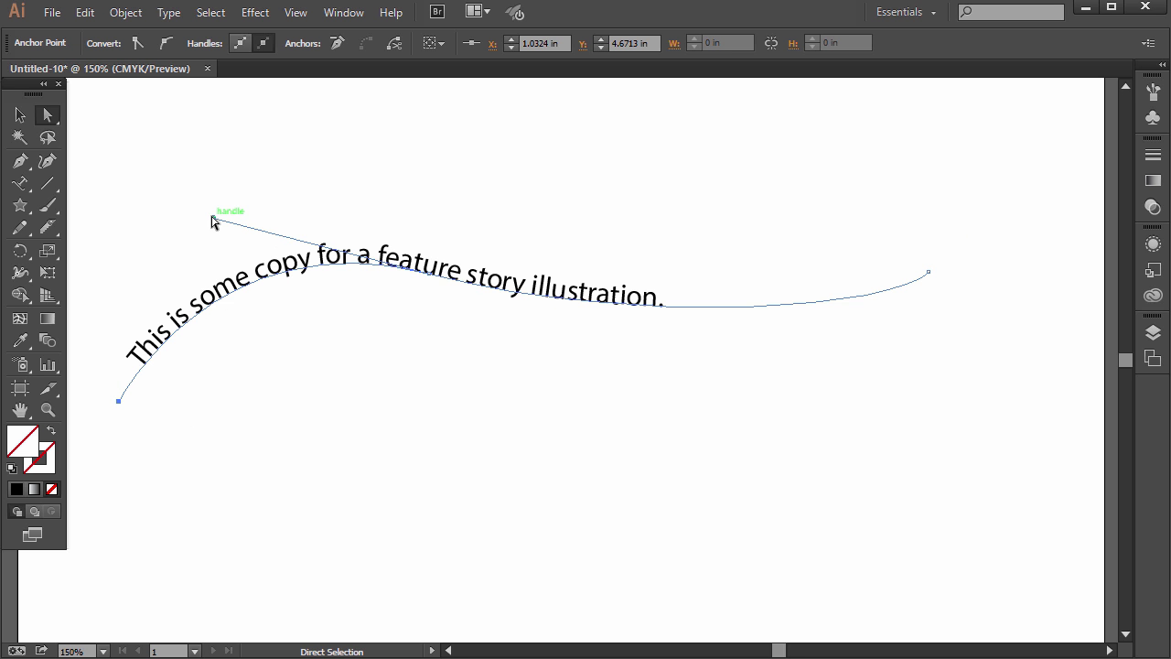
pyautogui.moveTo(211, 221)
pyautogui.mouseDown()
pyautogui.moveTo(185, 254)
pyautogui.moveTo(230, 228)
pyautogui.mouseUp()
pyautogui.moveTo(119, 400); pyautogui.dragTo(108, 344)
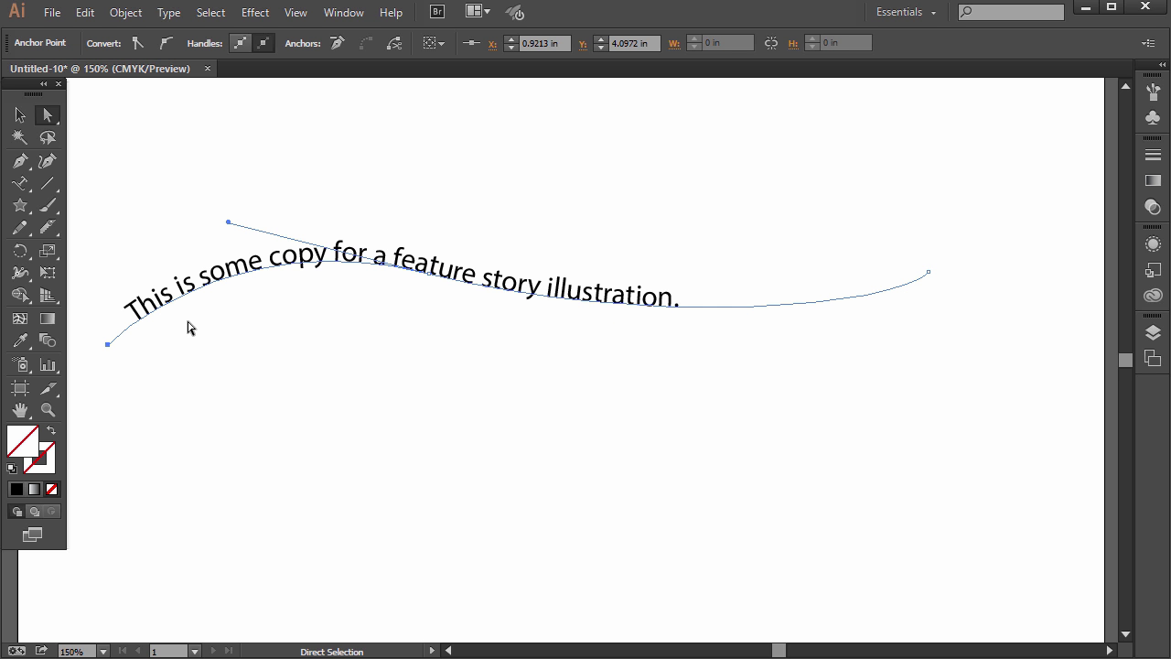